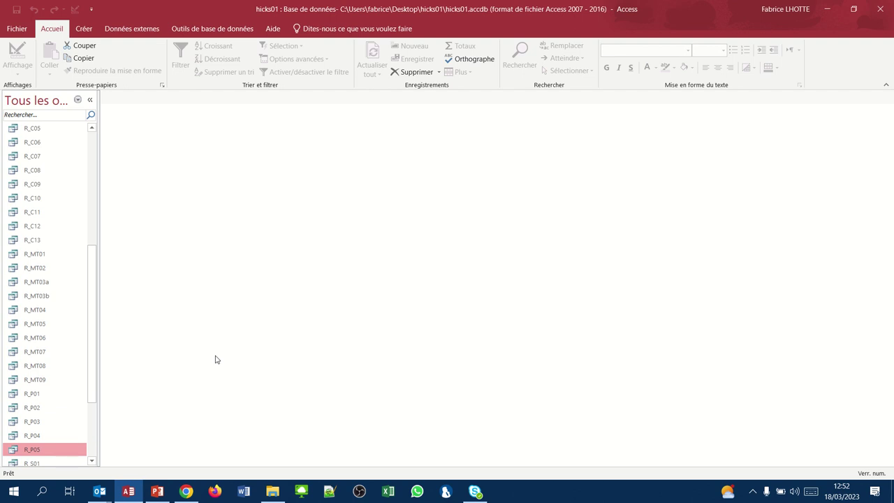
Duplicate the T_MATERIEL table with its structure and data under the name T_MATERIELbackup.
click(94, 155)
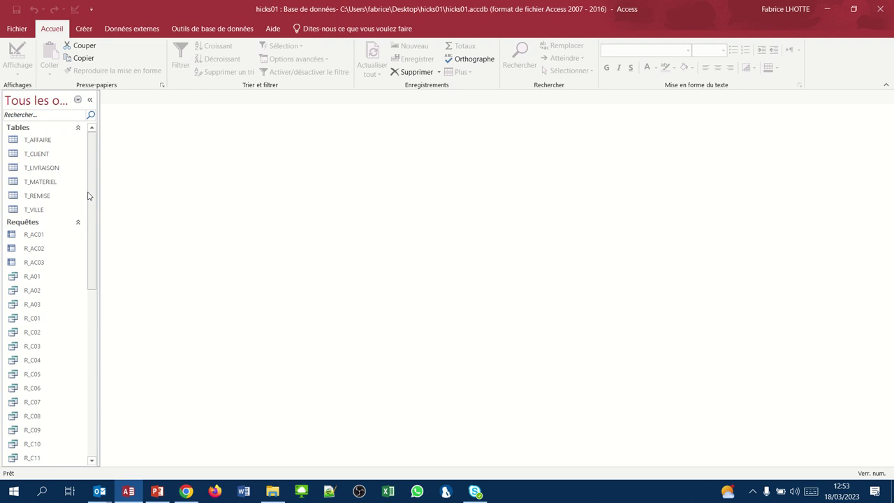
click(40, 186)
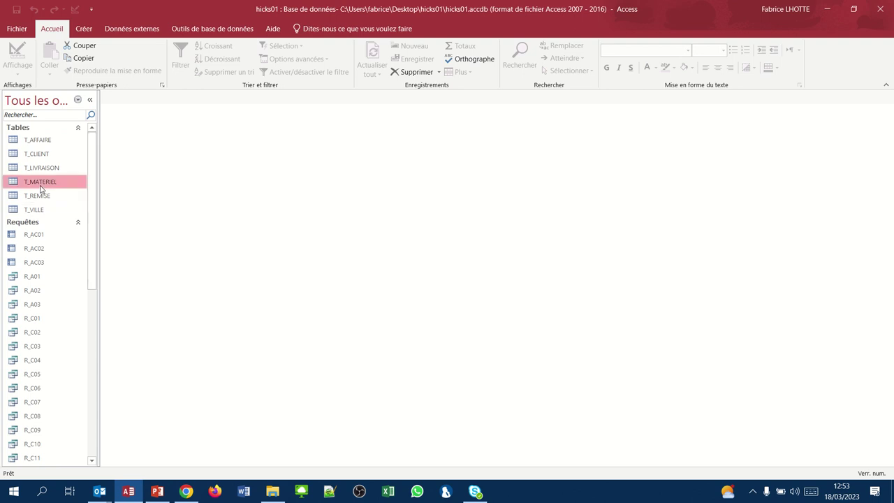
right_click(41, 187)
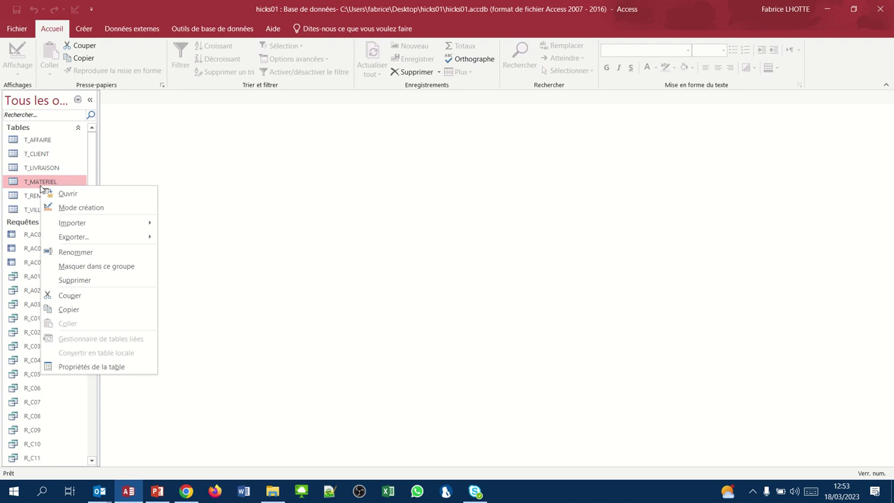
click(68, 310)
right_click(59, 198)
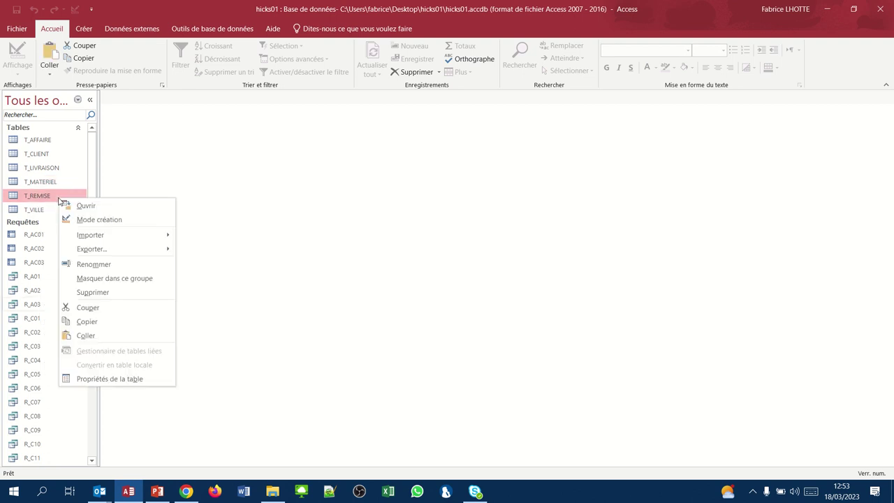
click(89, 335)
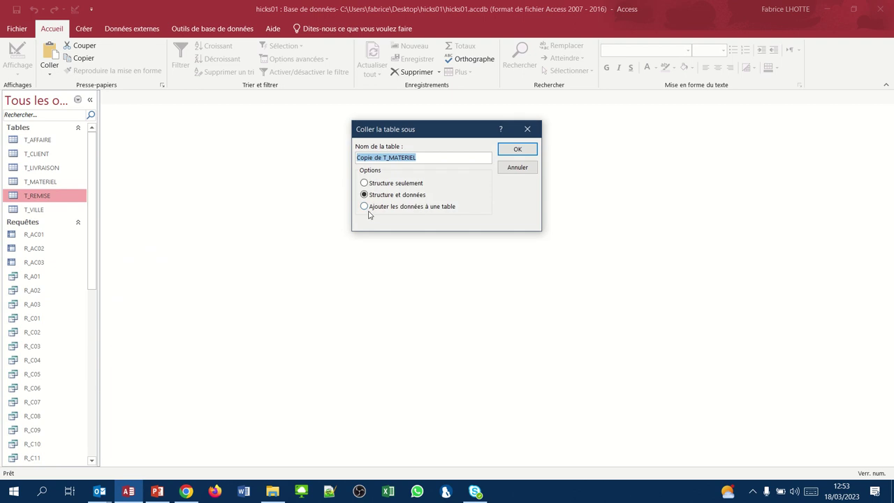
text(T_)
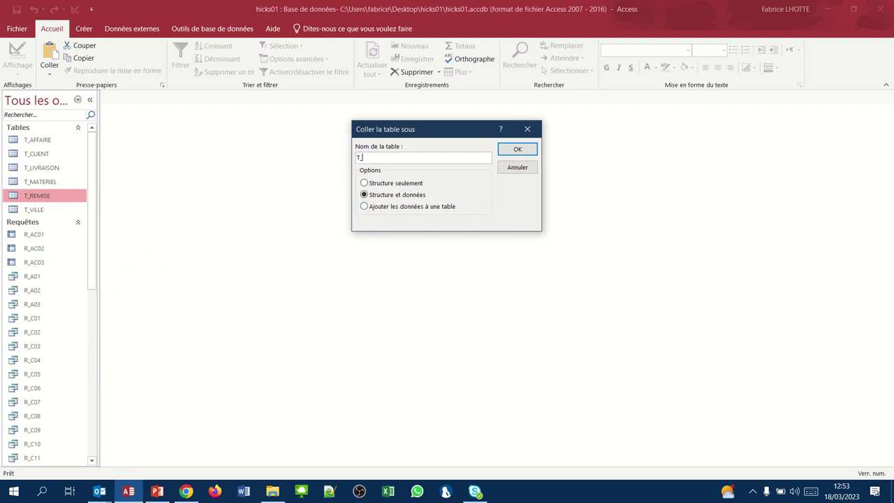
text(back)
key(BackSpace)
key(BackSpace)
key(BackSpace)
key(BackSpace)
text(Ma)
key(BackSpace)
text(ATERIELbackup)
key(Return)
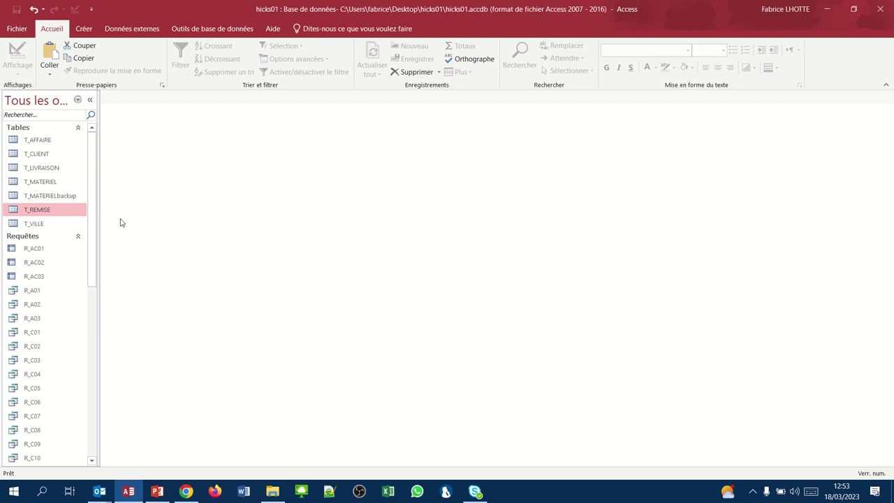
Copy the T_VILLE table and paste it with structure and data as T_VILLEbackup.
click(49, 229)
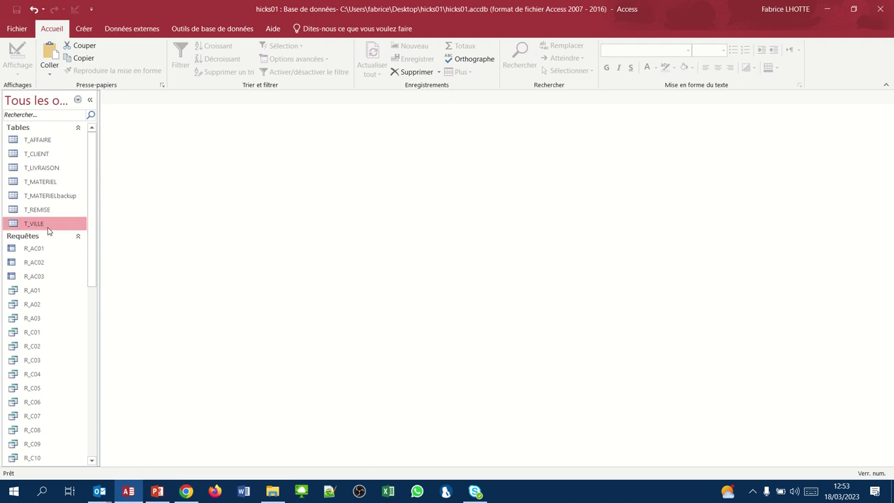
right_click(49, 230)
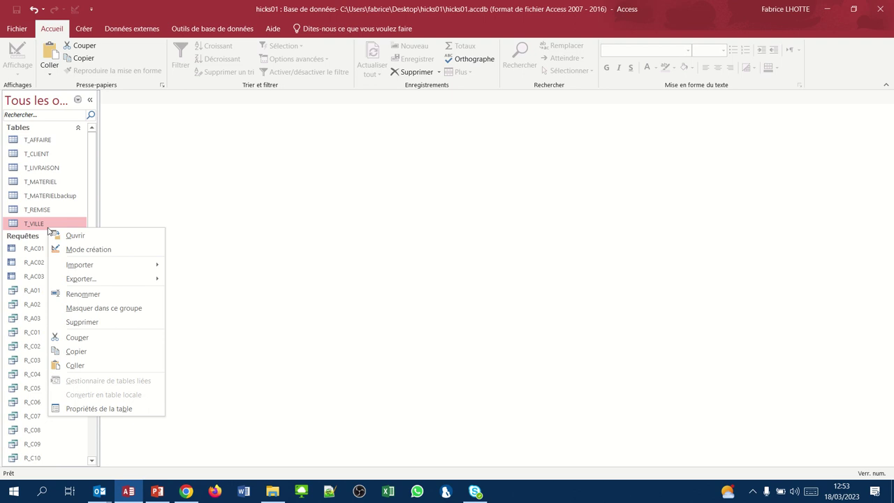
click(88, 350)
right_click(64, 226)
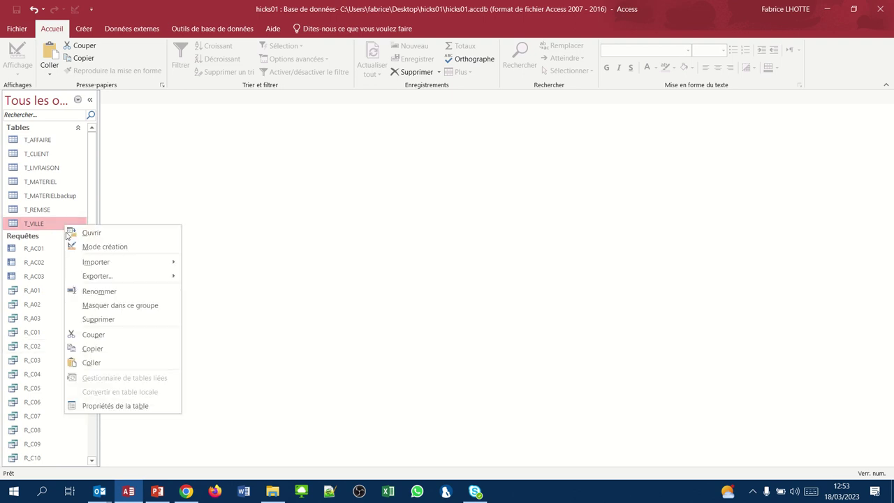
click(96, 362)
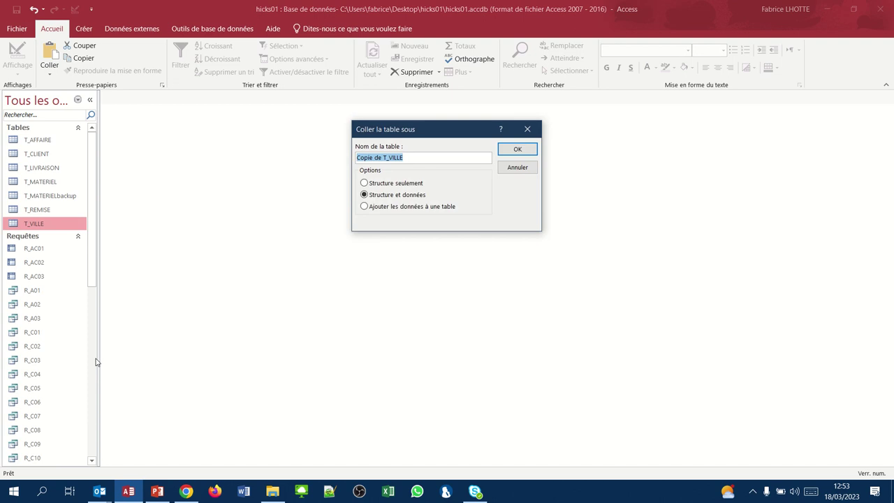
text(T_)
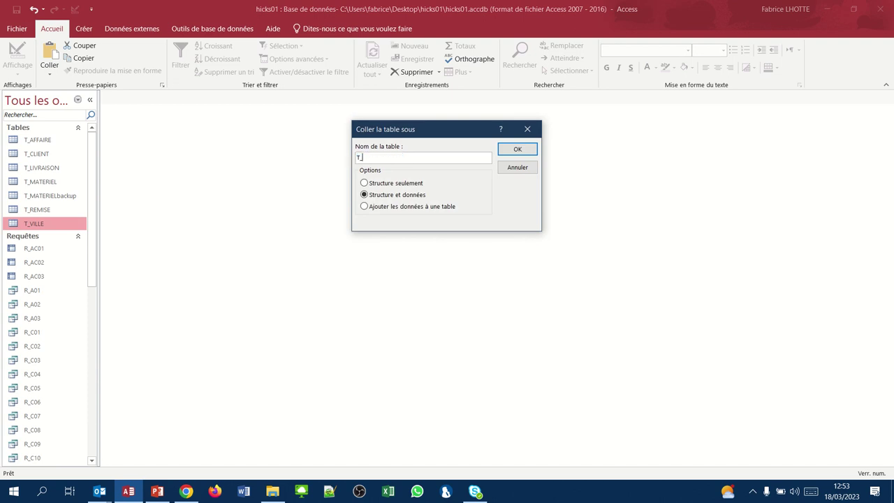
text(VILEL)
key(BackSpace)
key(BackSpace)
text(LEbackup)
key(Return)
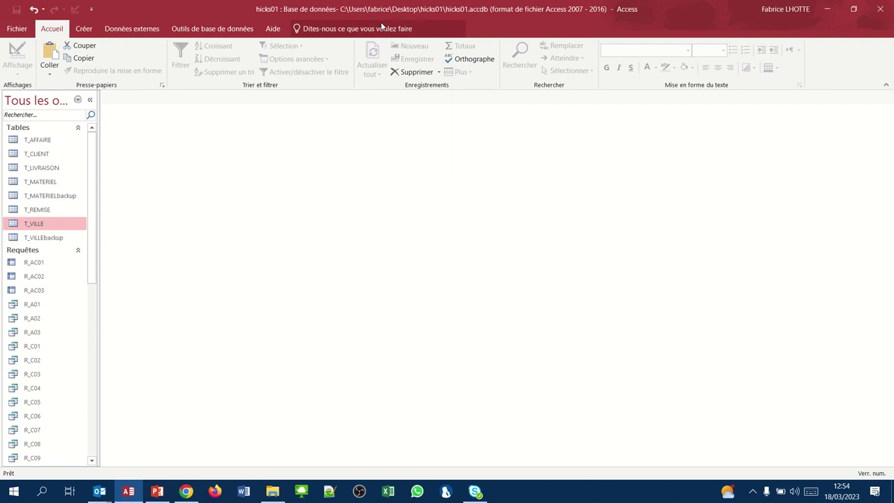
Create a new query in design view based on the T_MATERIEL table and add its pvmat field.
mouse_move(398, 3)
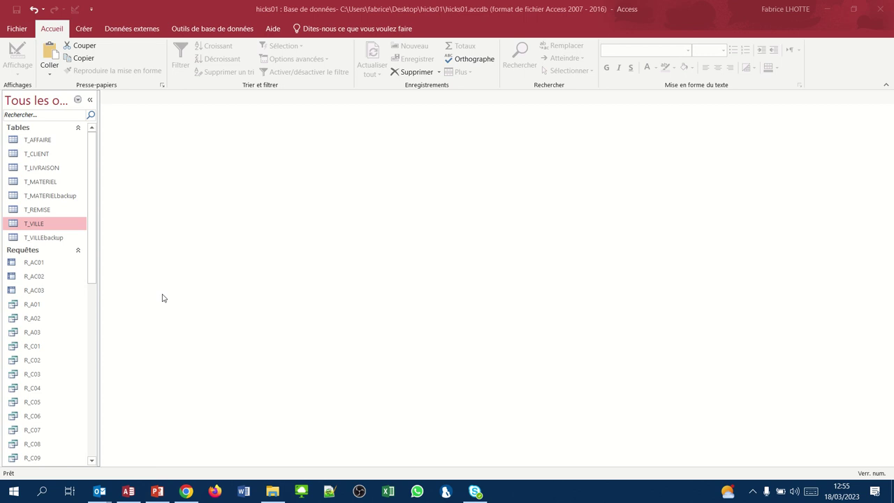
click(83, 32)
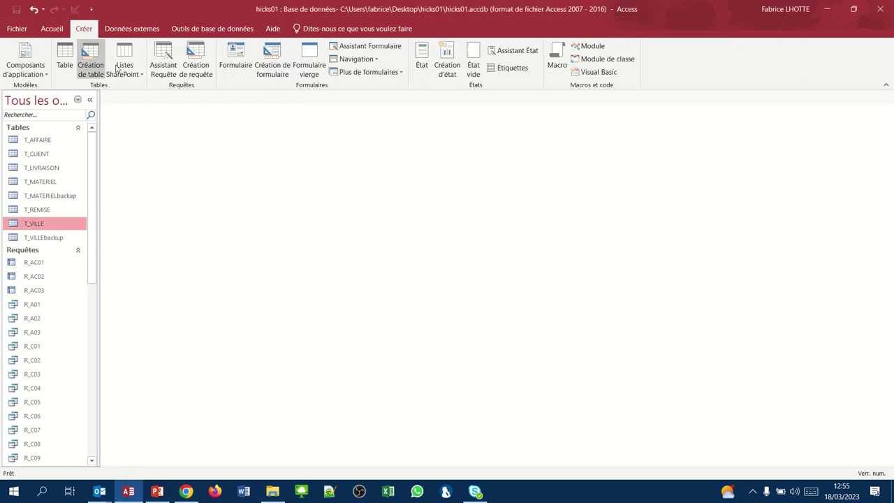
click(194, 66)
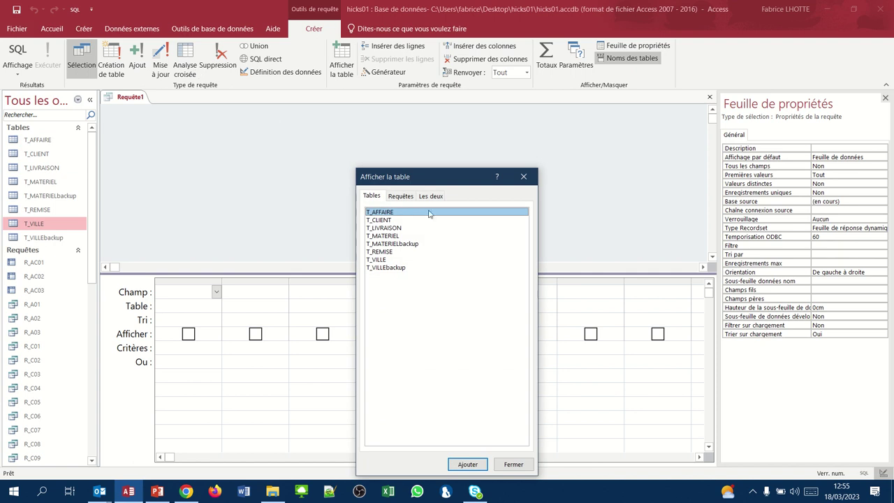
click(373, 236)
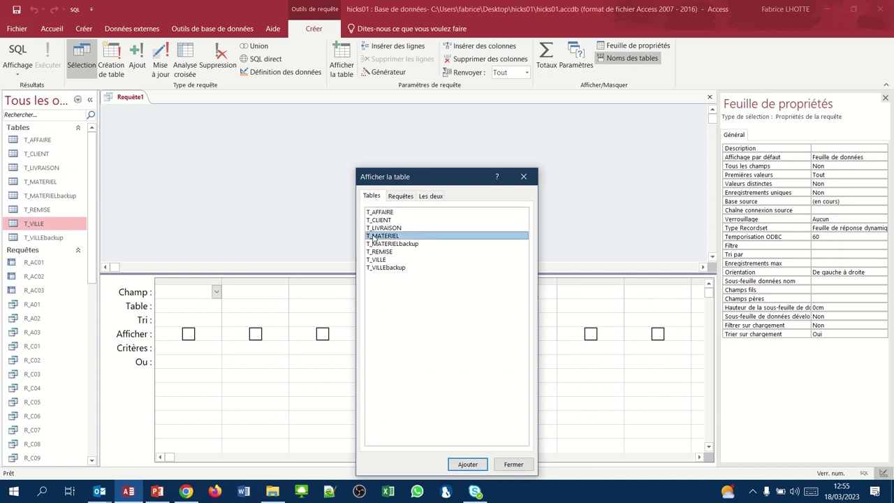
click(461, 465)
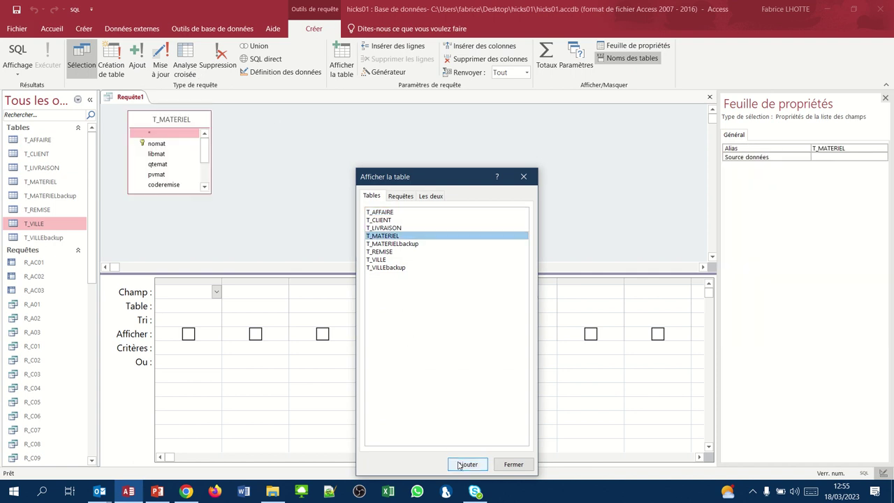
click(510, 464)
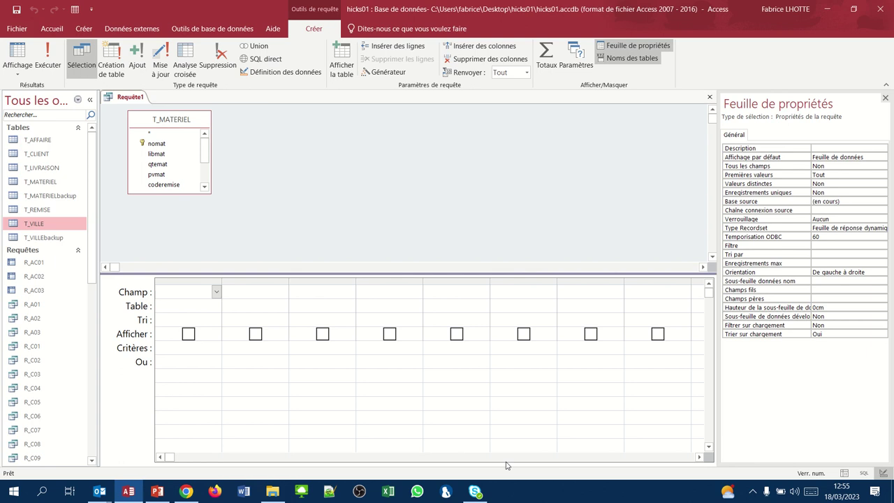
double_click(157, 175)
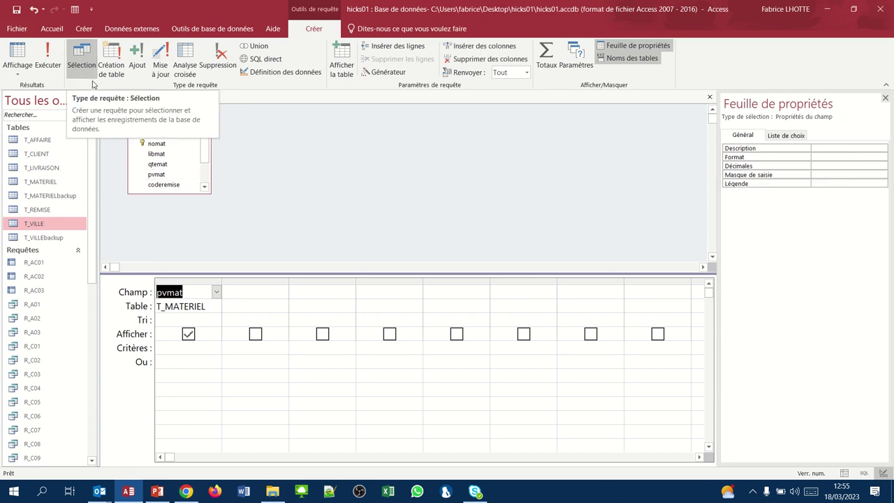
Convert the query to an update query that sets pvmat to [pvmat]*1,1 and run it, accepting the record update.
click(159, 59)
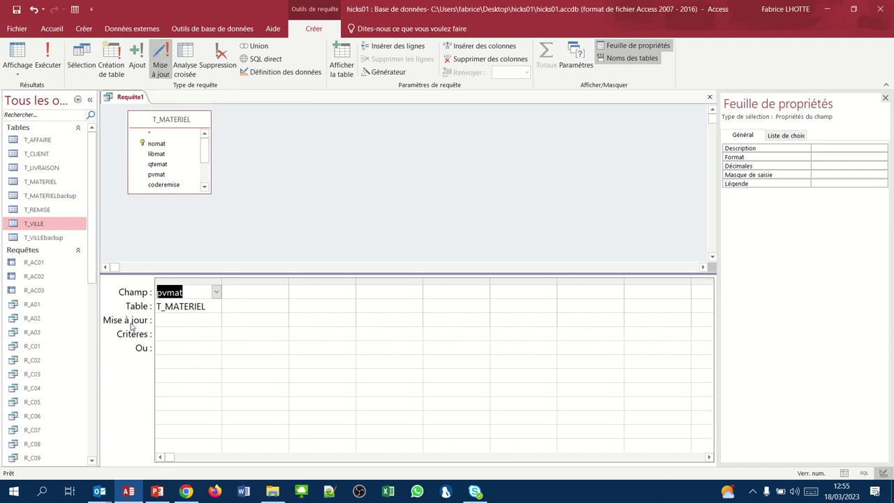
click(159, 320)
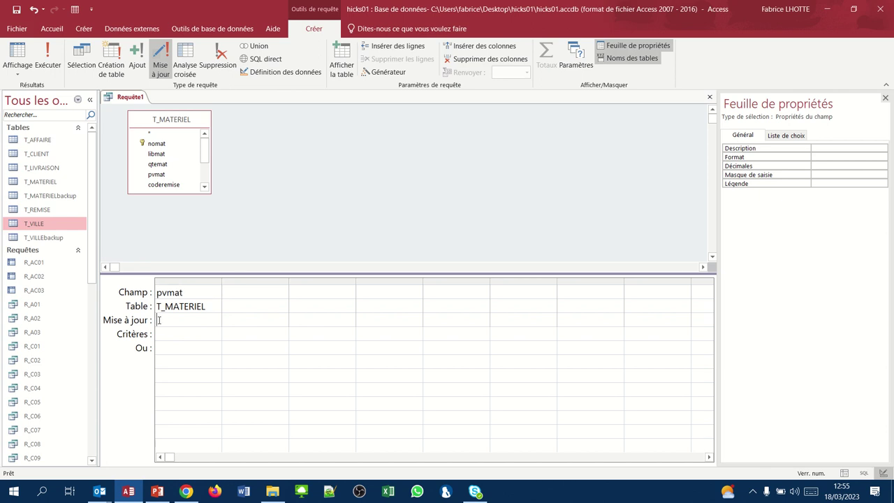
text([pvmat]*1,1)
mouse_move(352, 3)
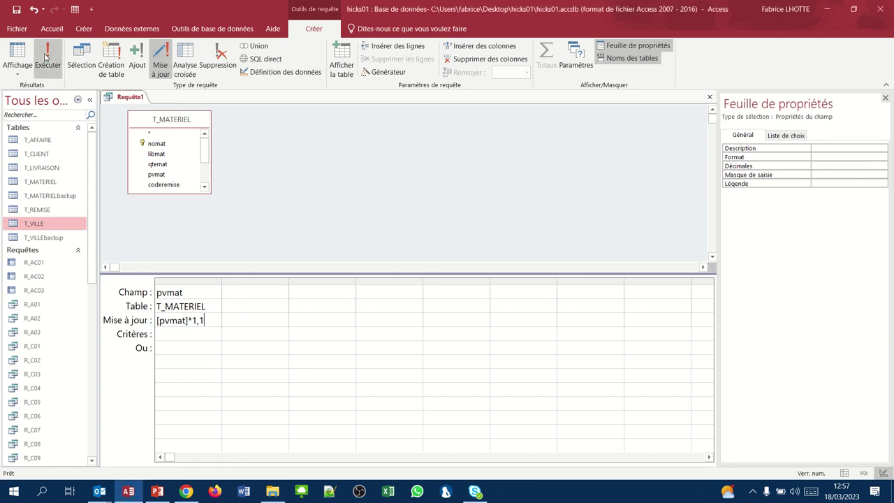
click(46, 55)
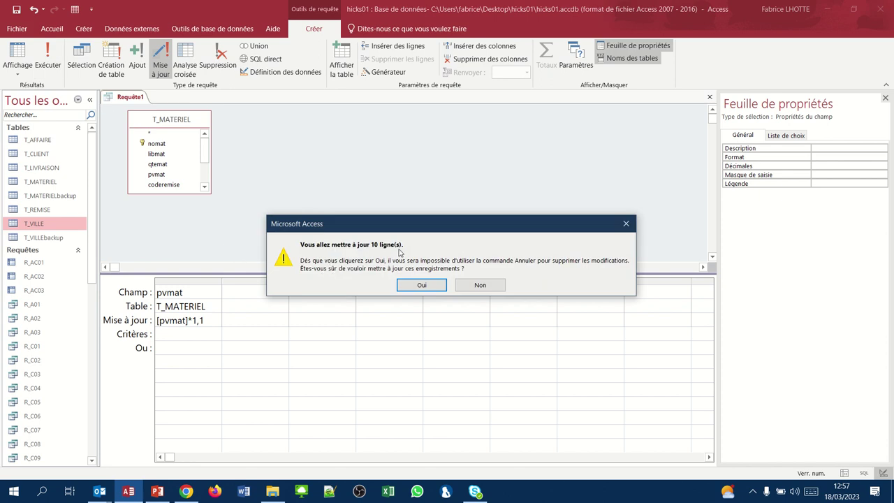
click(419, 285)
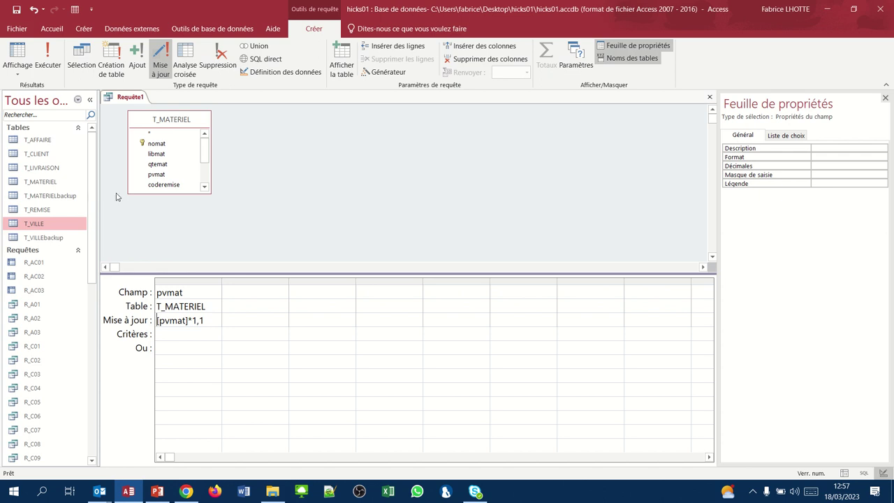
Close the update query and save it as R_MAJ01.
click(710, 97)
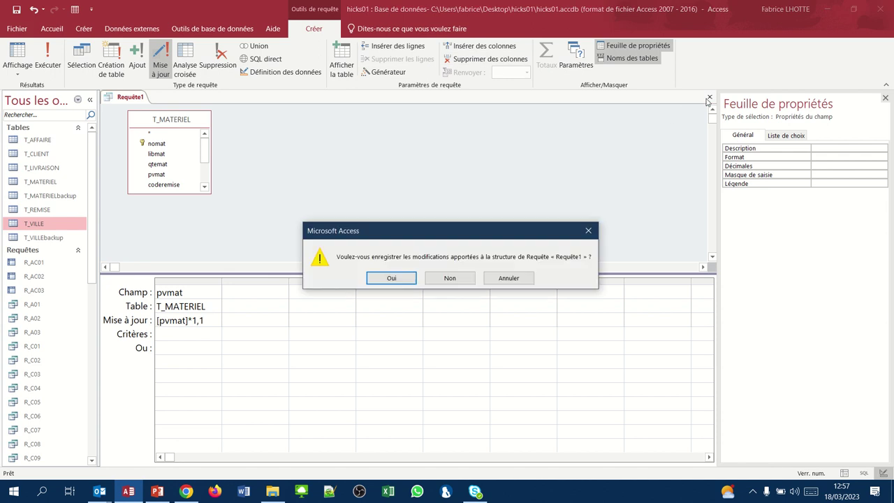
click(392, 278)
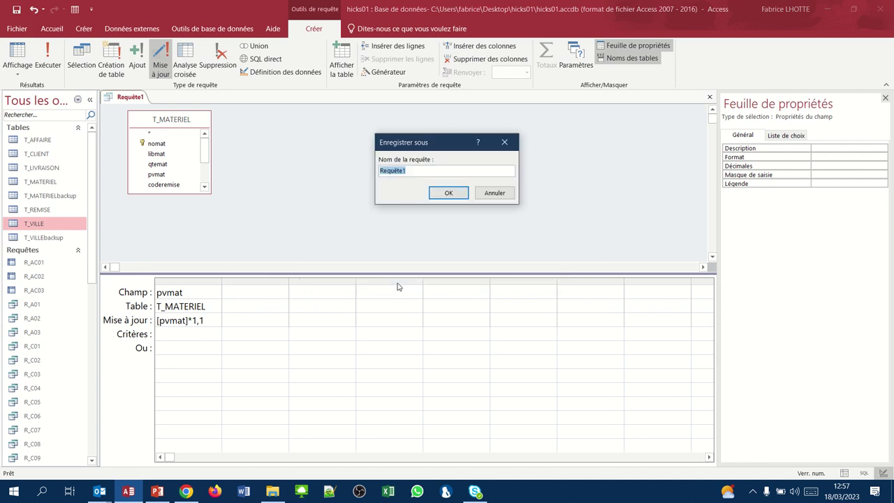
text(R_MAJ01)
key(Return)
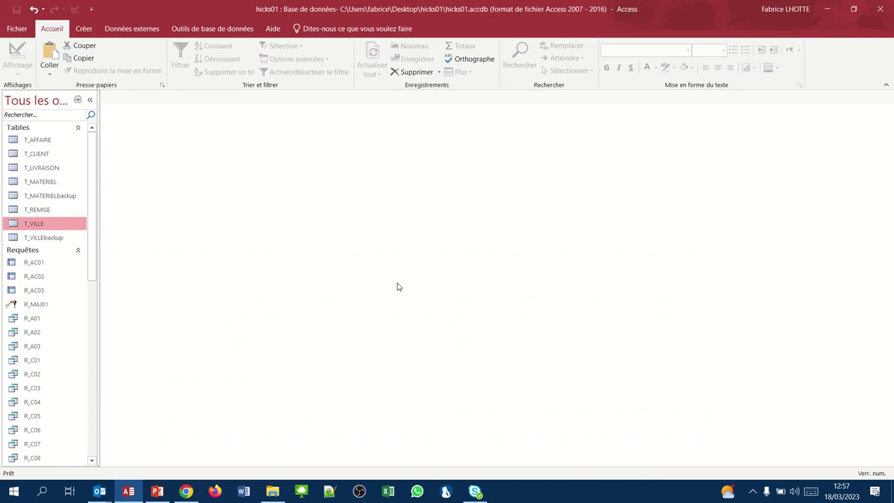
Open the T_MATERIEL and T_MATERIELbackup tables to compare their pvmat prices.
click(39, 186)
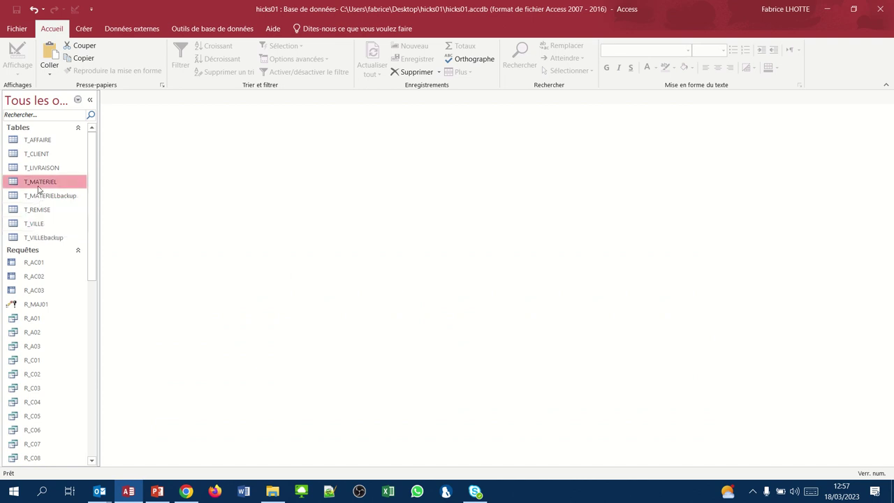
double_click(39, 187)
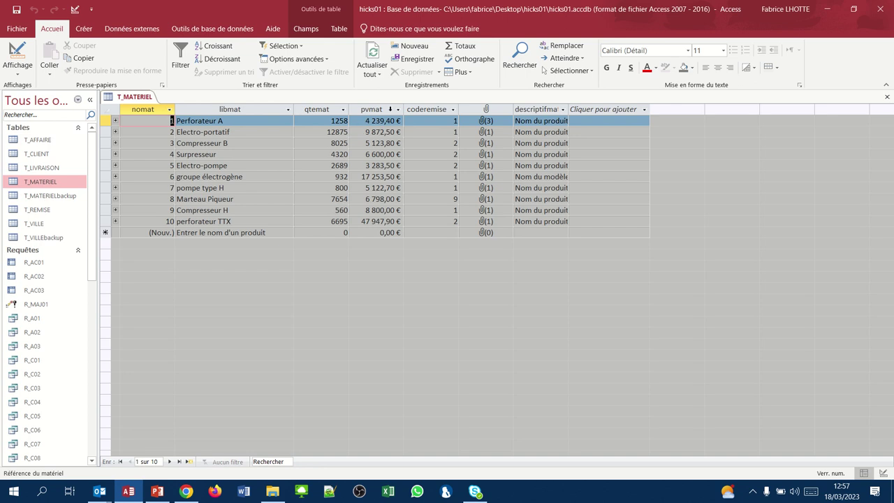
click(39, 196)
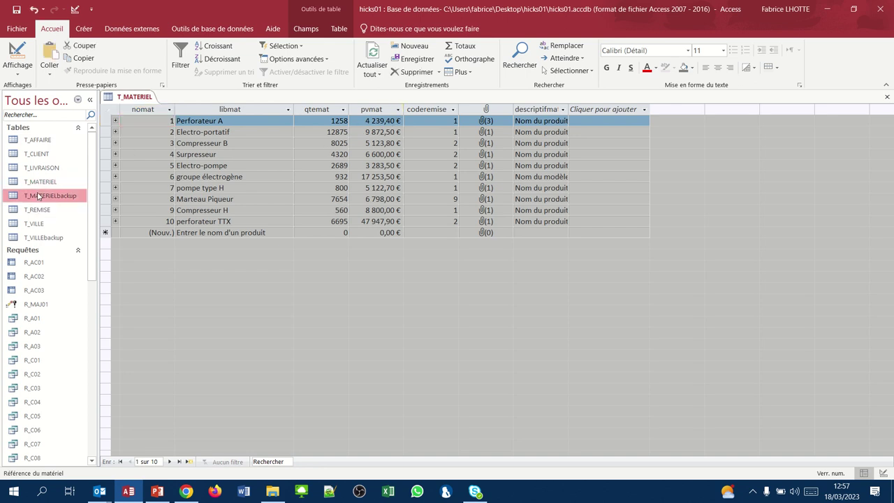
double_click(38, 196)
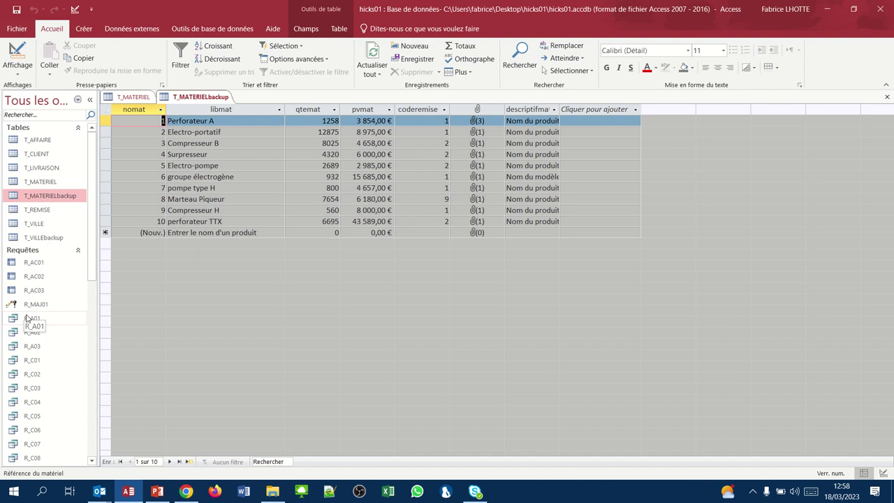
mouse_move(401, 20)
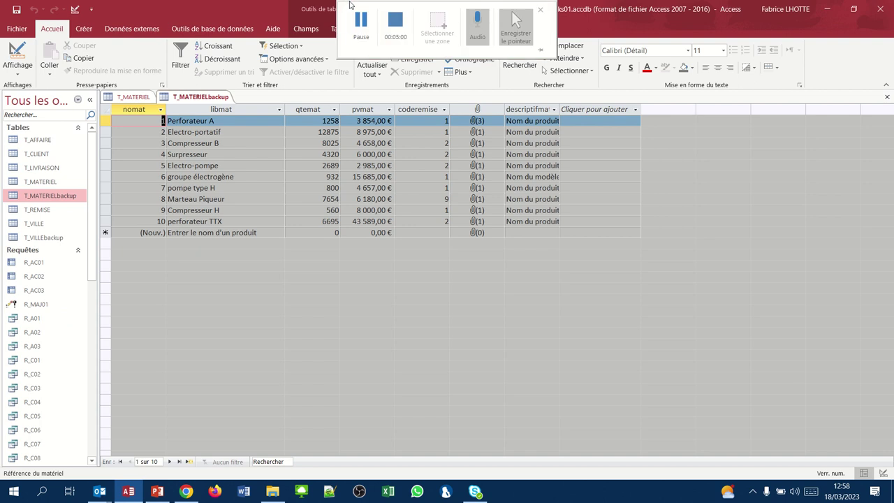